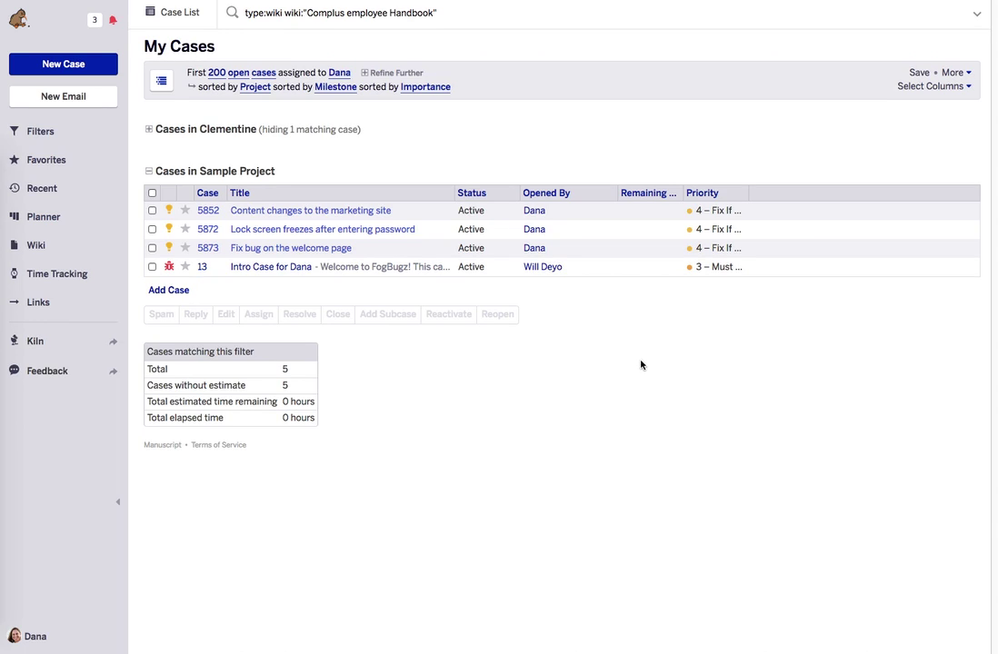
Create a new wiki named "Company Employee Handbook" with the default permissions and template
left_click(39, 248)
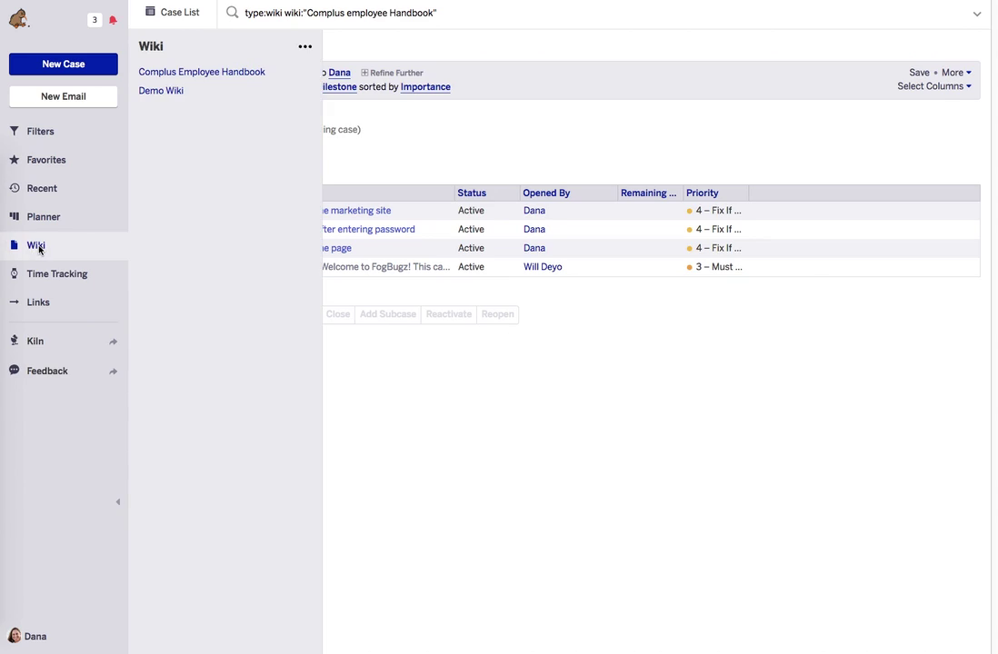
left_click(305, 49)
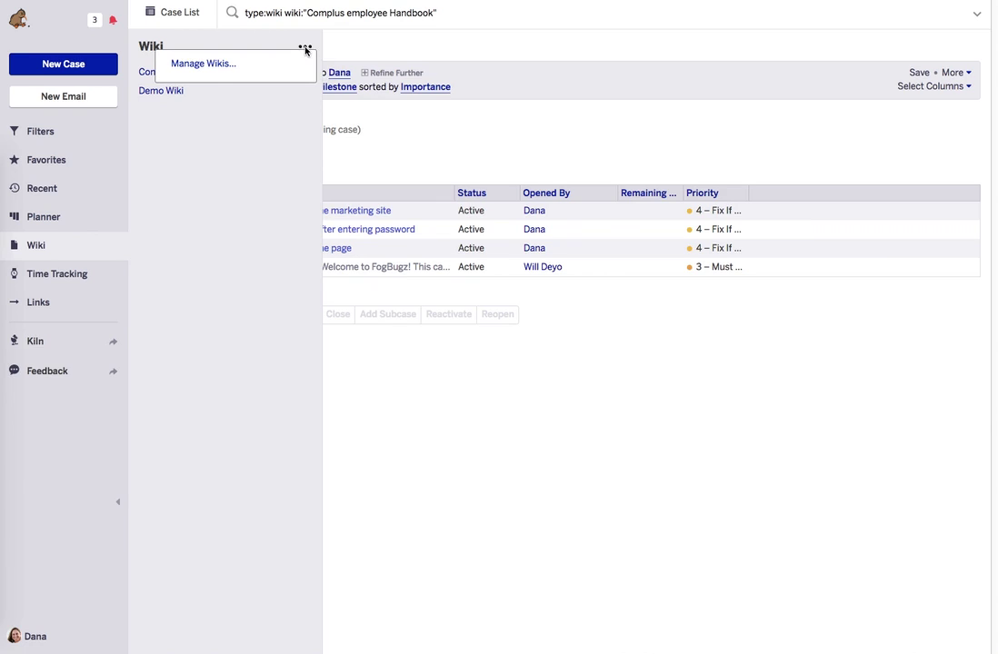
left_click(206, 64)
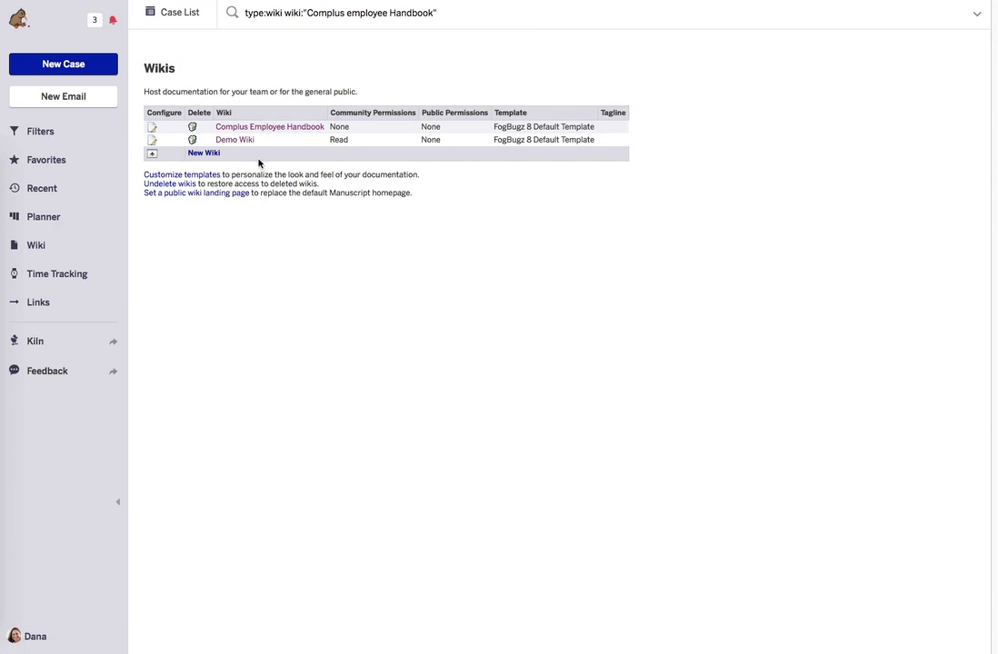
left_click(204, 154)
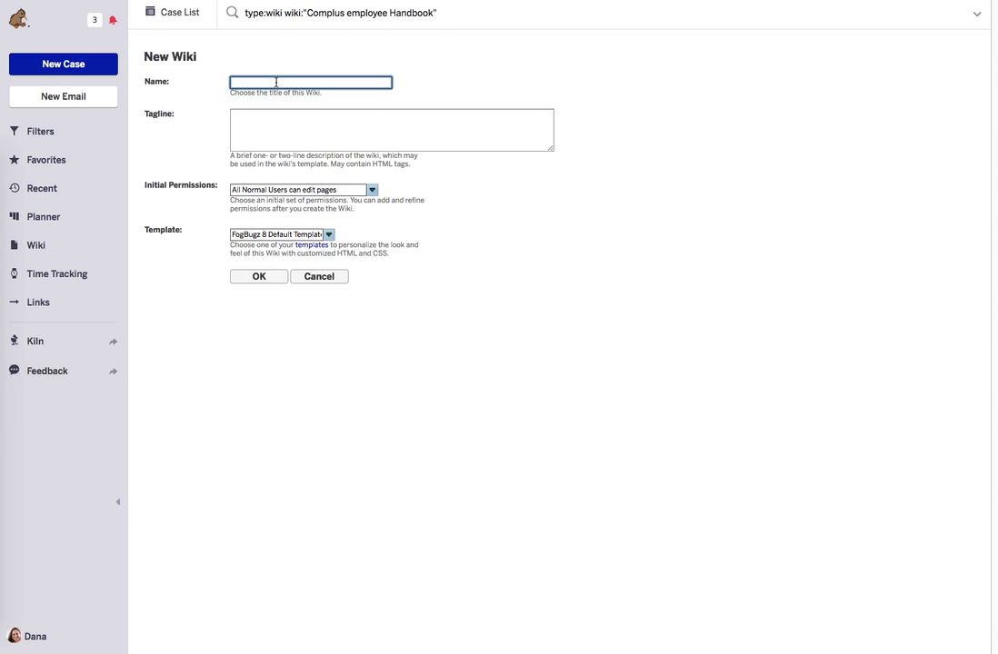
type("Company Employee Handbook")
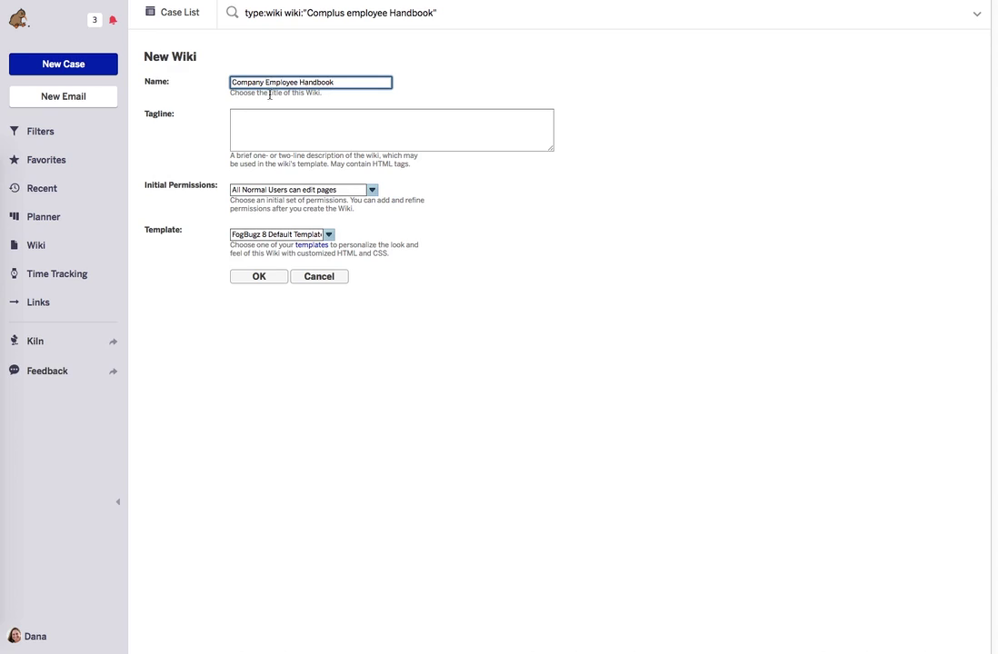
left_click(251, 280)
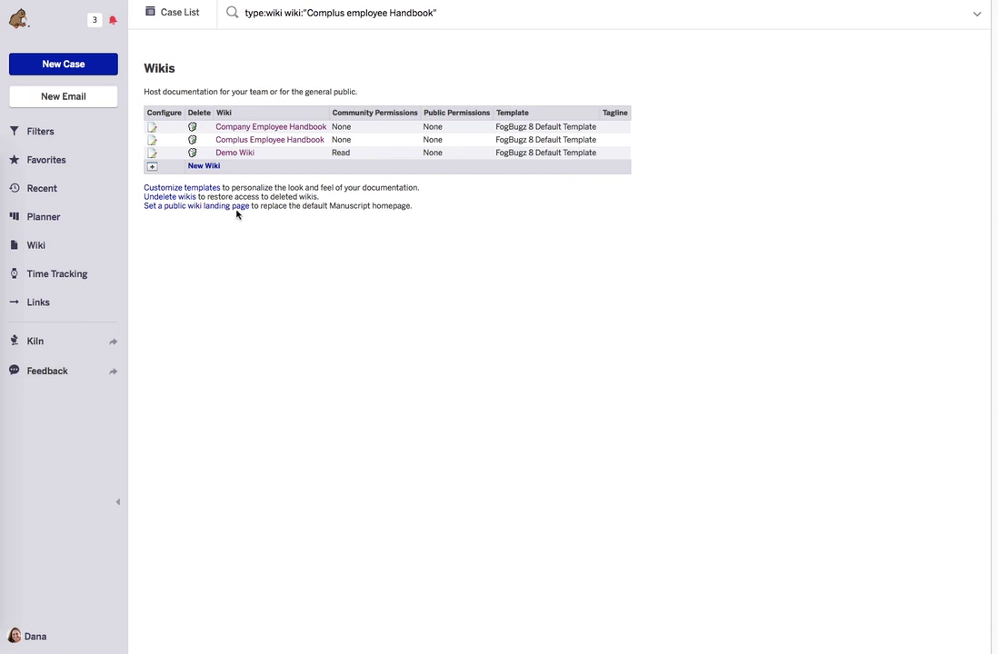
Add a new article to the Company Employee Handbook wiki and title it "Employee Handbook Introduction"
left_click(241, 128)
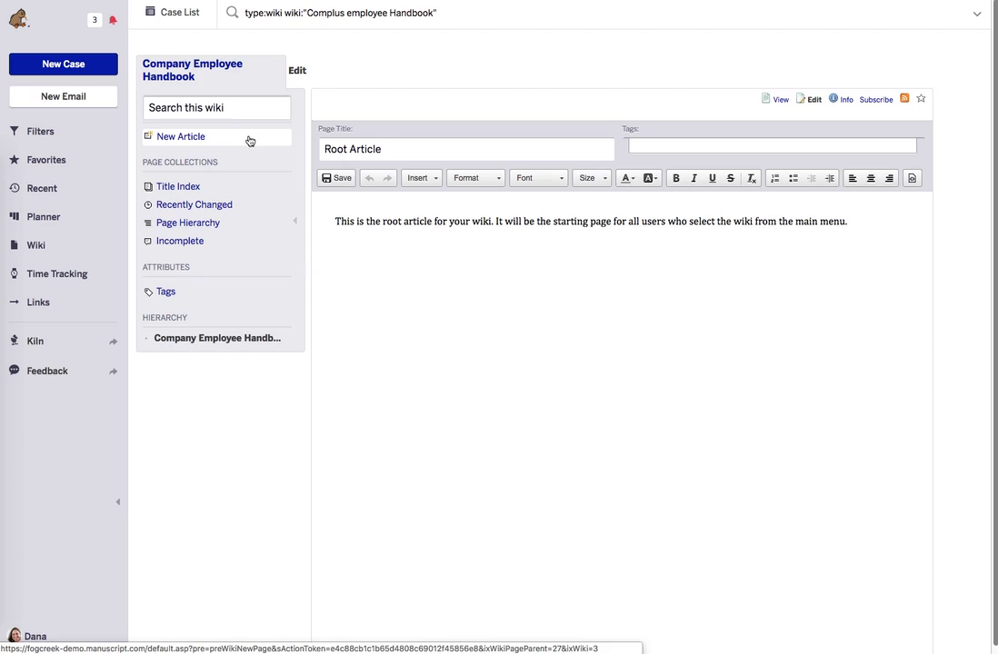
left_click(191, 139)
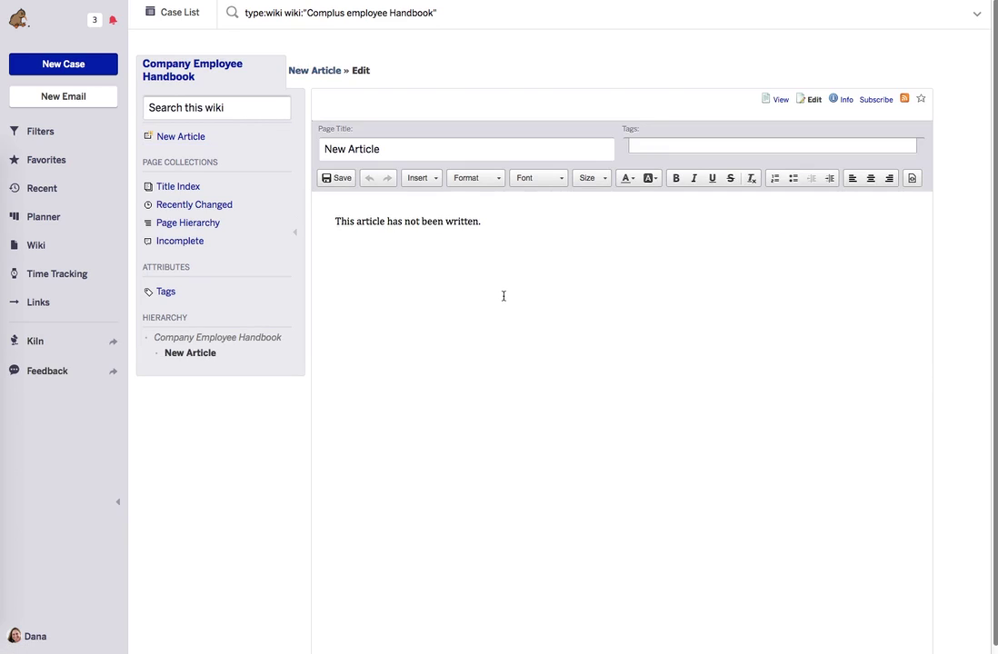
triple_click(386, 150)
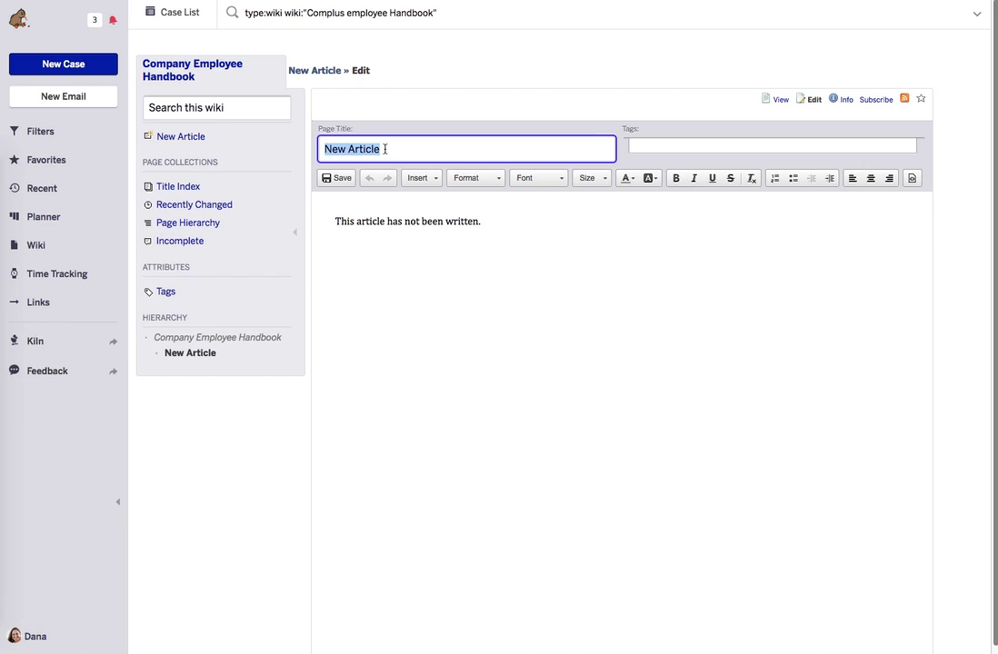
type("Empl")
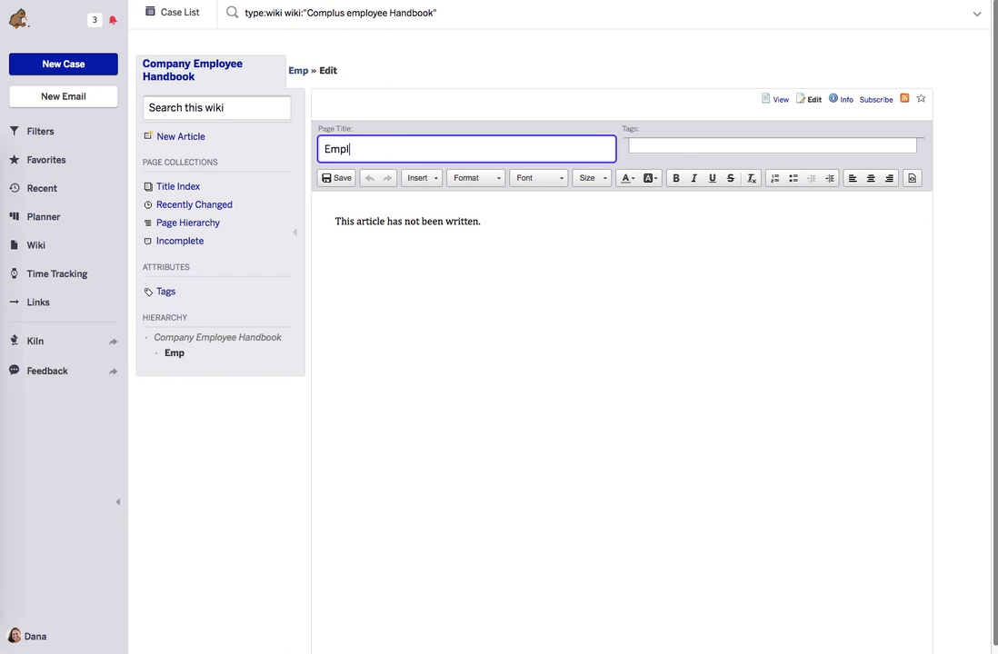
type("oyee Hanbood")
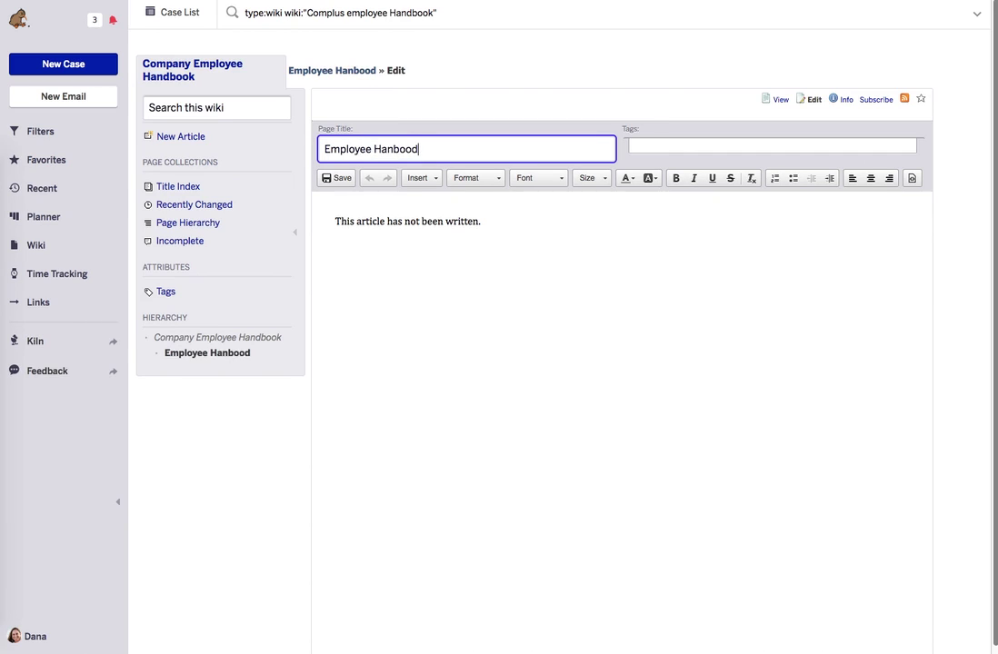
key("BackSpace")
type("k Int")
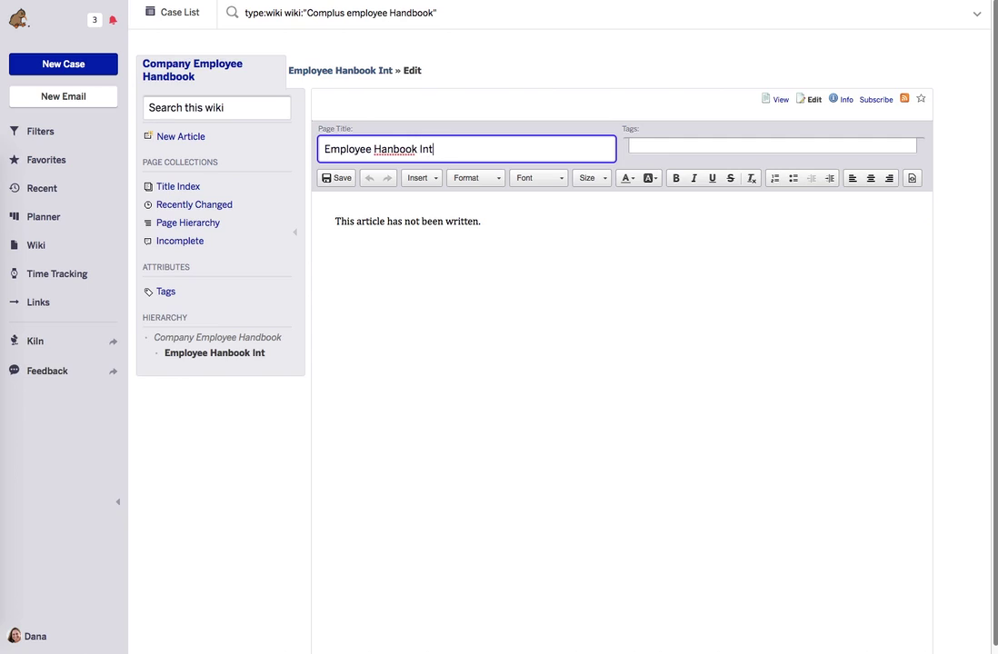
type("roduction")
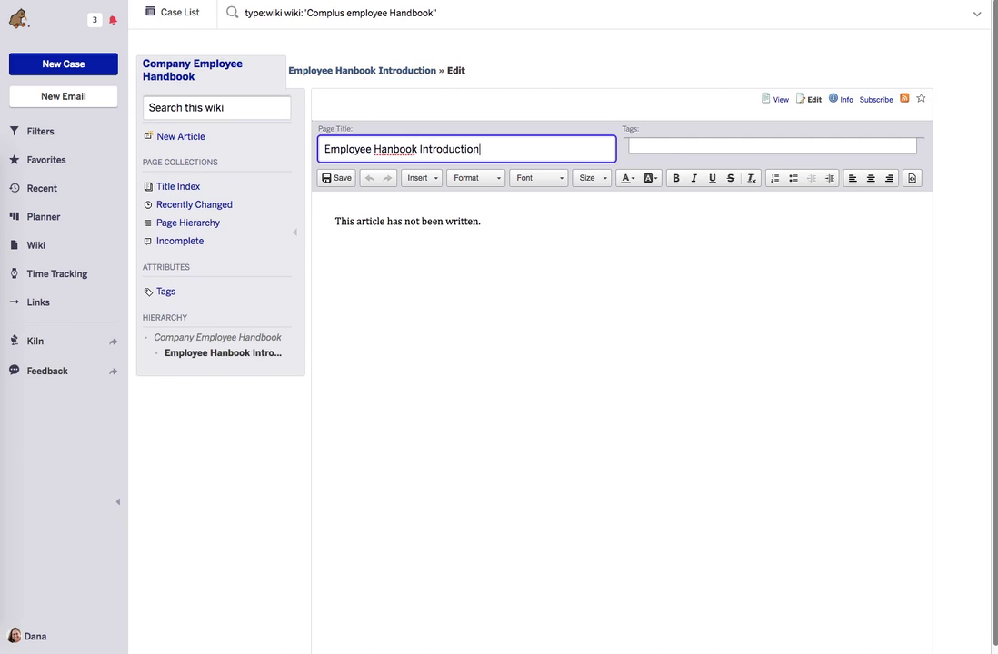
left_click(405, 149)
type("d")
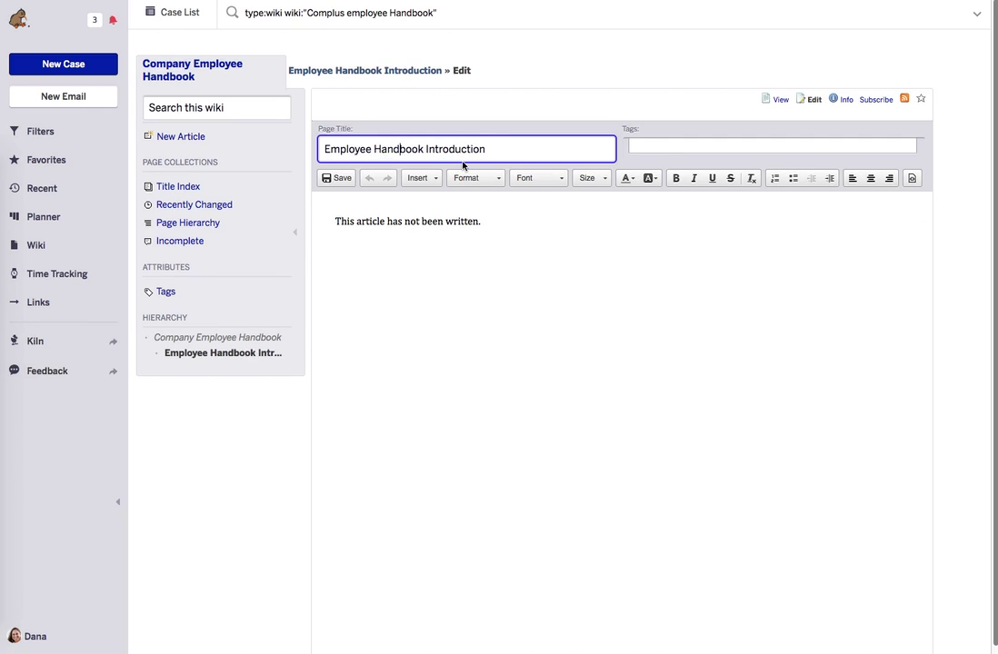
Tag the article with "health", "insurance" and "policy"
left_click(648, 147)
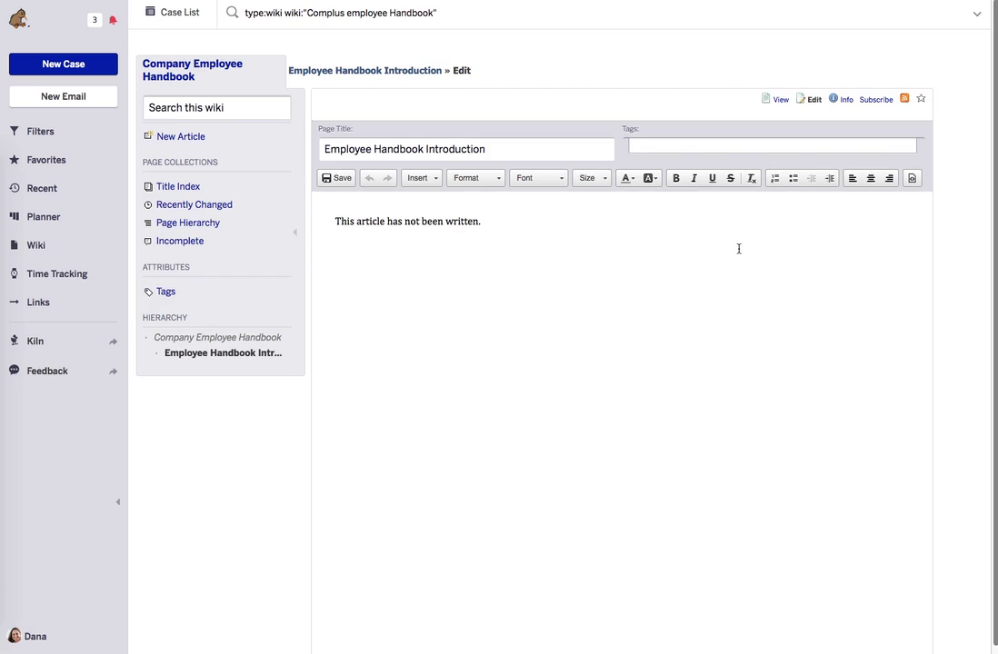
type("health")
key("Return")
type("insurance")
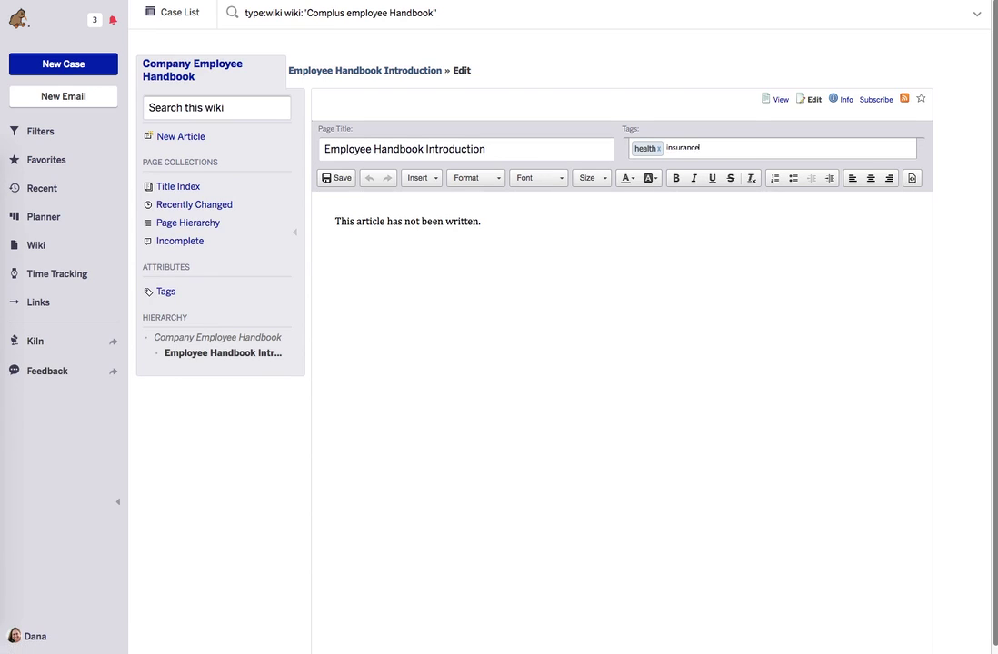
key("Return")
type("policy")
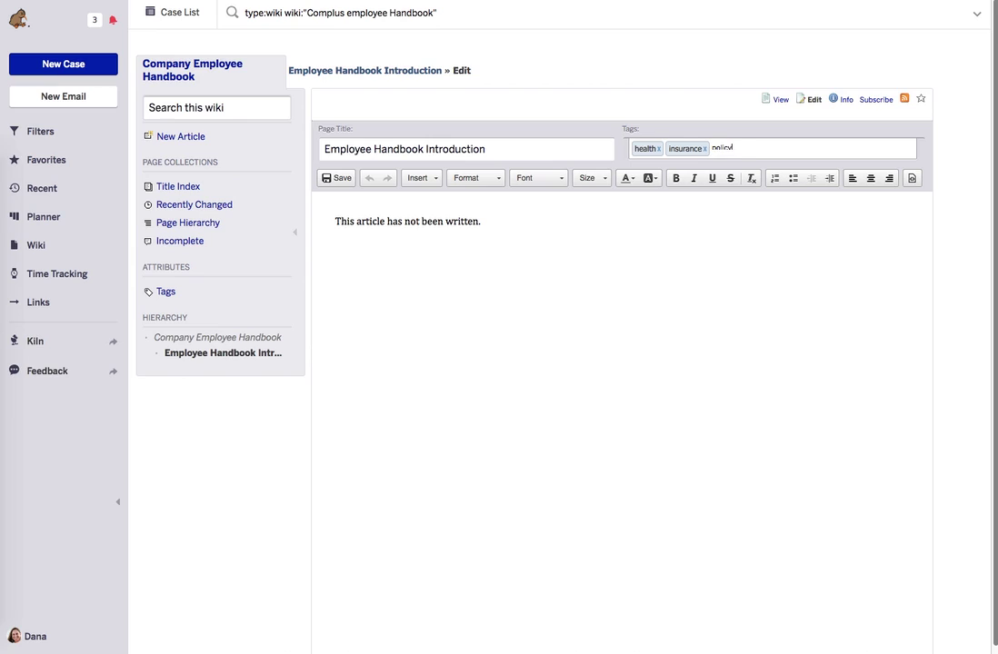
key("Return")
Replace the article's placeholder text with "Content...." and save the article without a change comment
left_click(629, 258)
left_click_drag(499, 221, 317, 218)
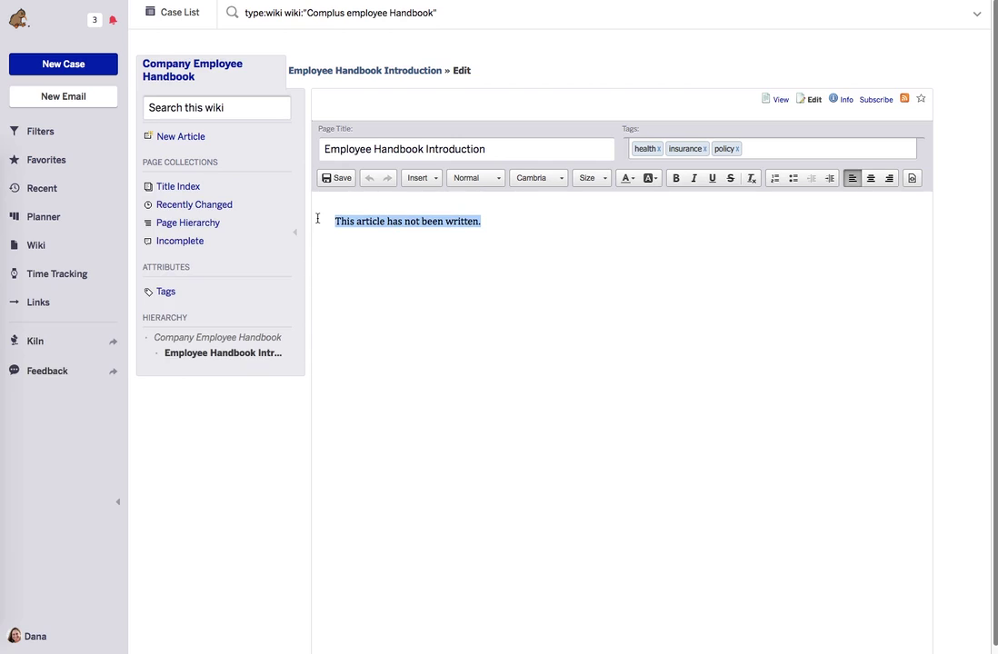
type("Co")
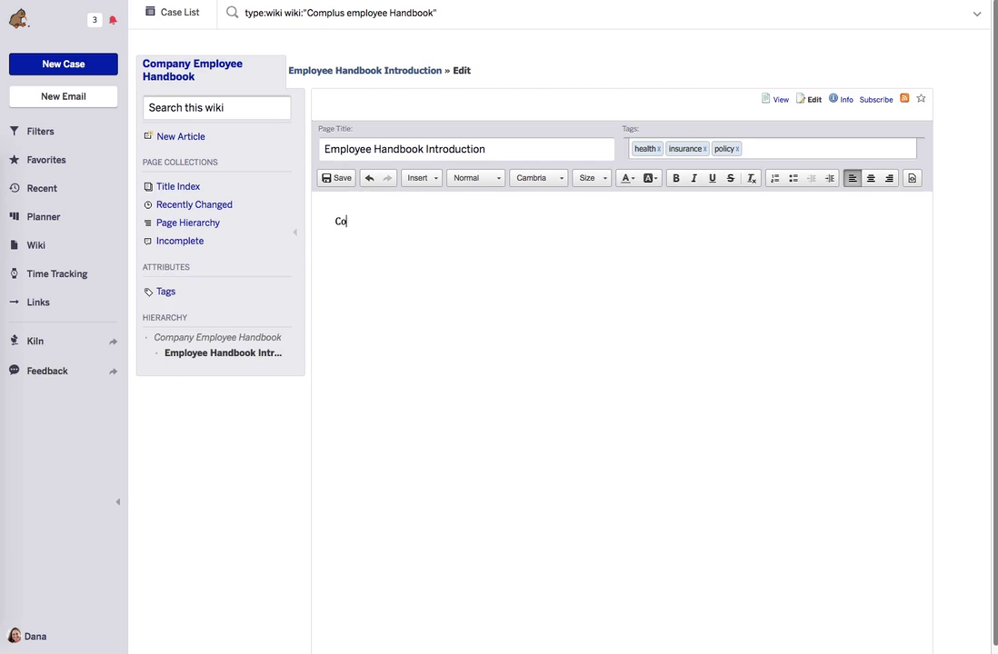
type("ntent....")
left_click(339, 181)
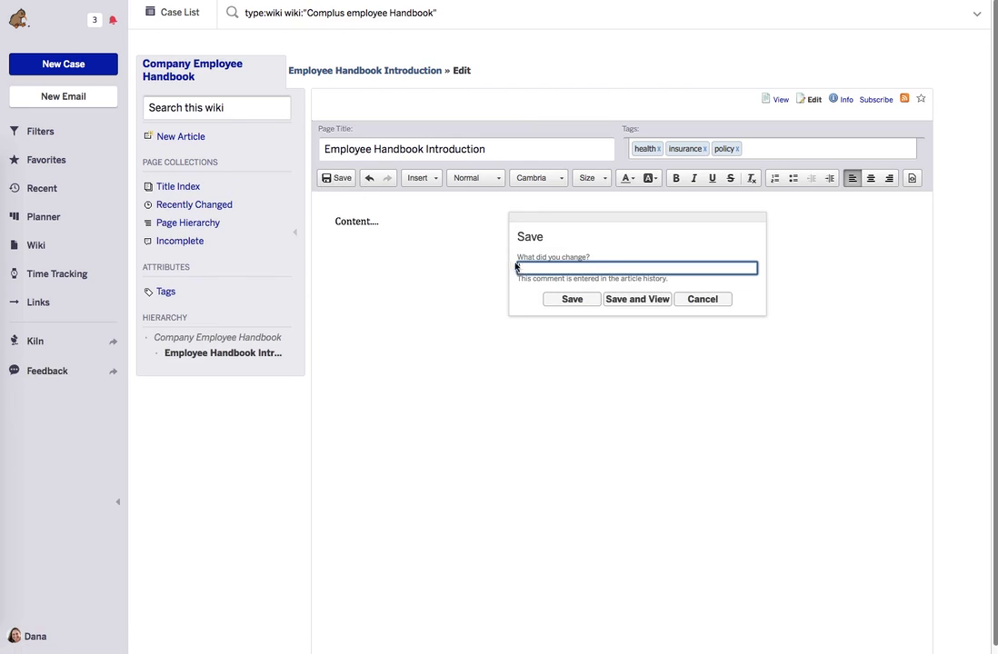
left_click(557, 300)
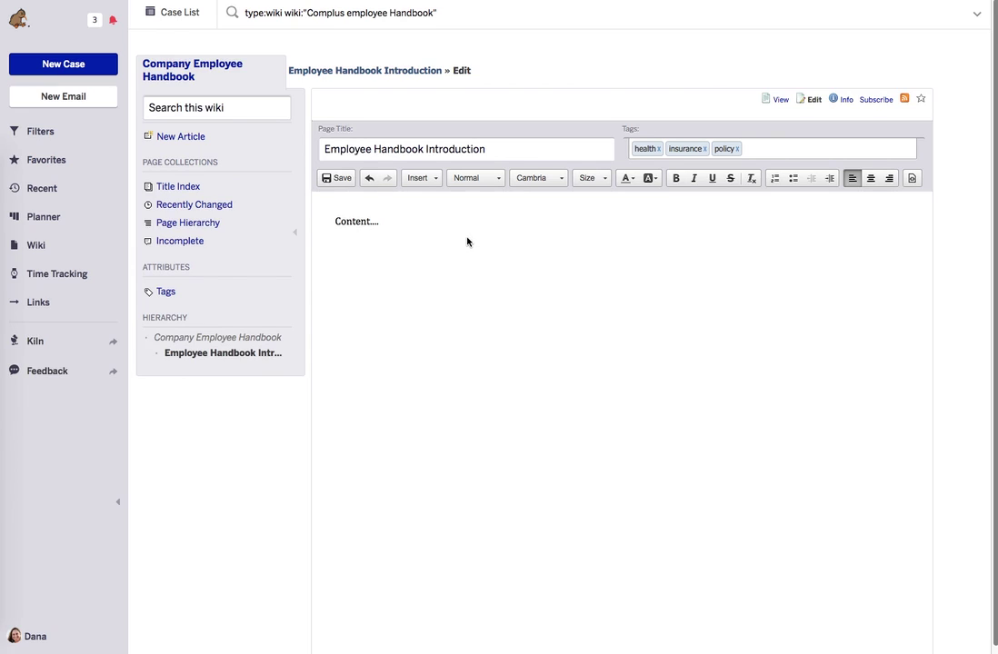
Insert a new article with the headline "paid time off policy" after the body text and save the page without a change comment
left_click(389, 223)
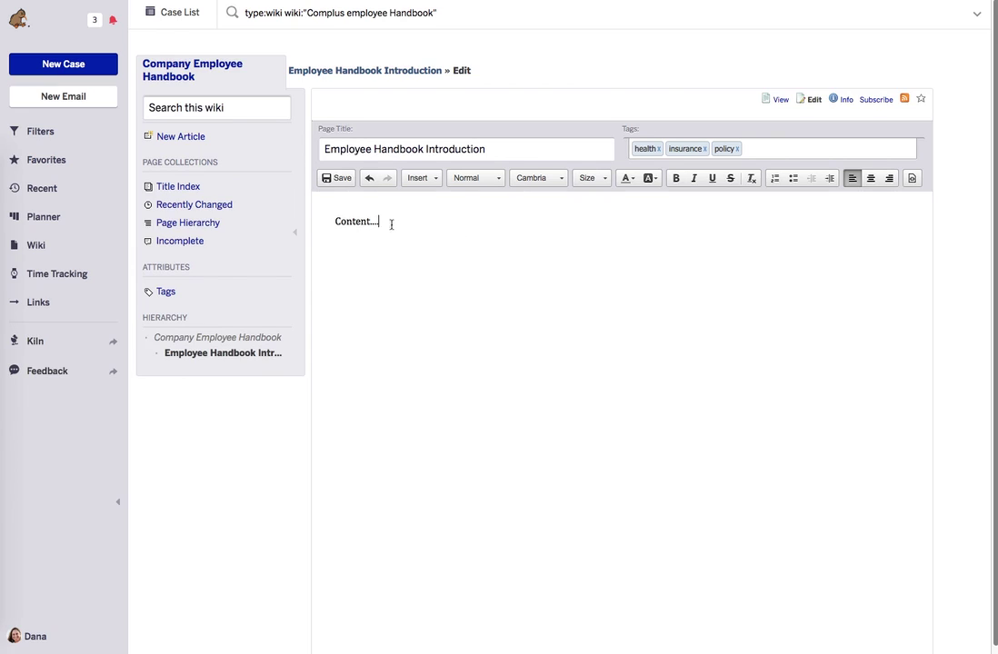
left_click(439, 180)
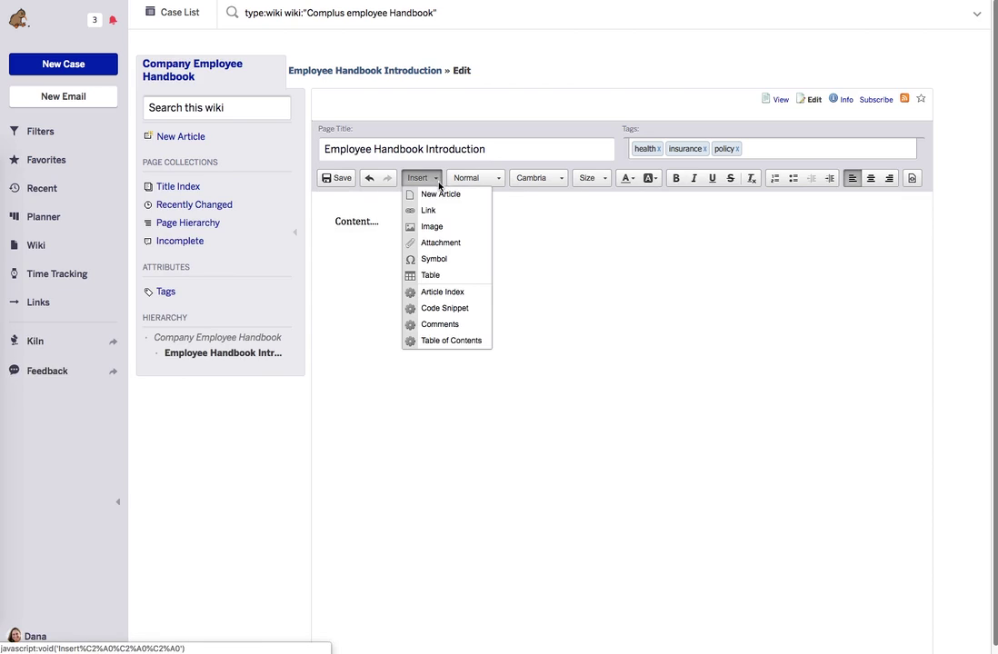
left_click(438, 195)
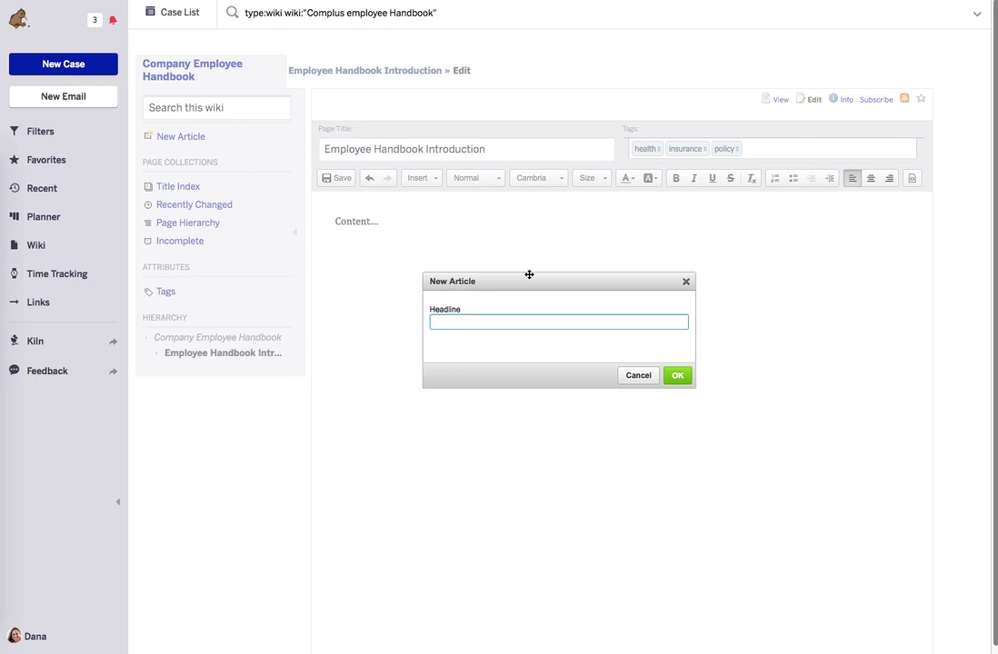
type("paid time off policy")
left_click(675, 375)
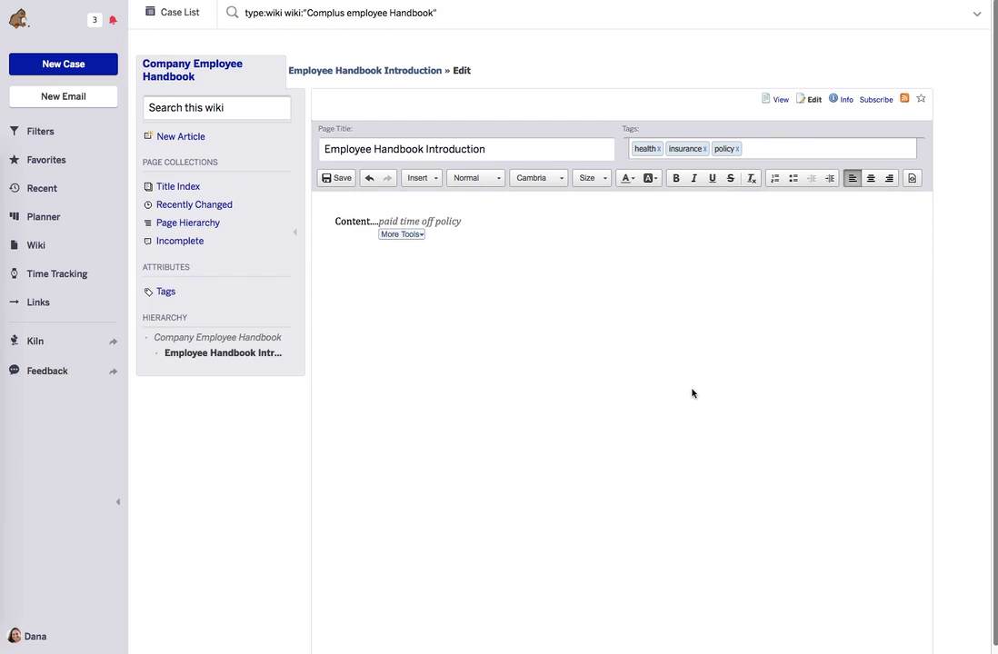
left_click(341, 179)
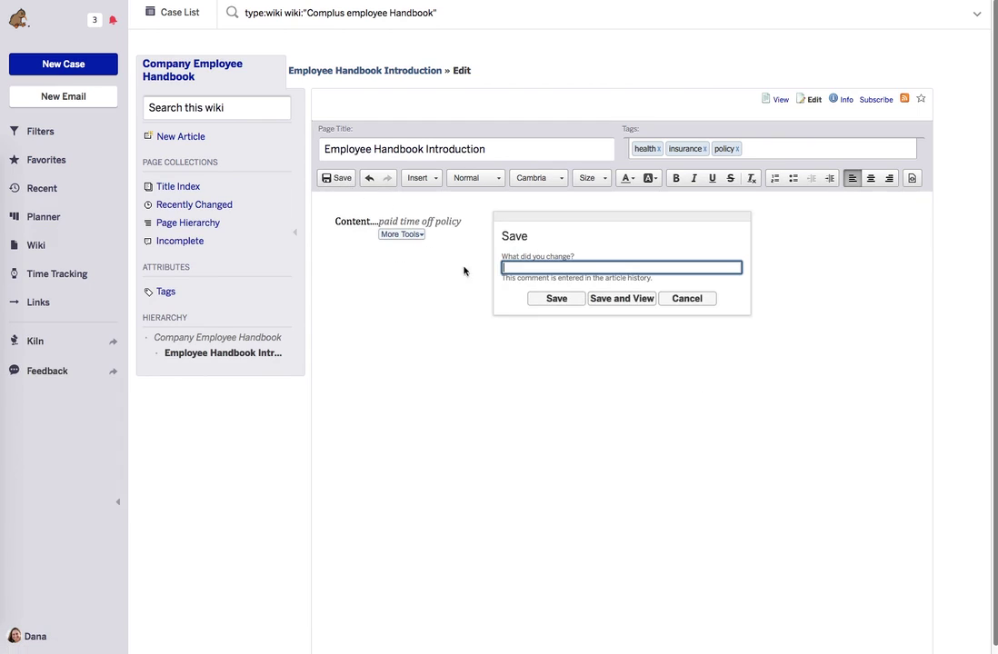
left_click(545, 300)
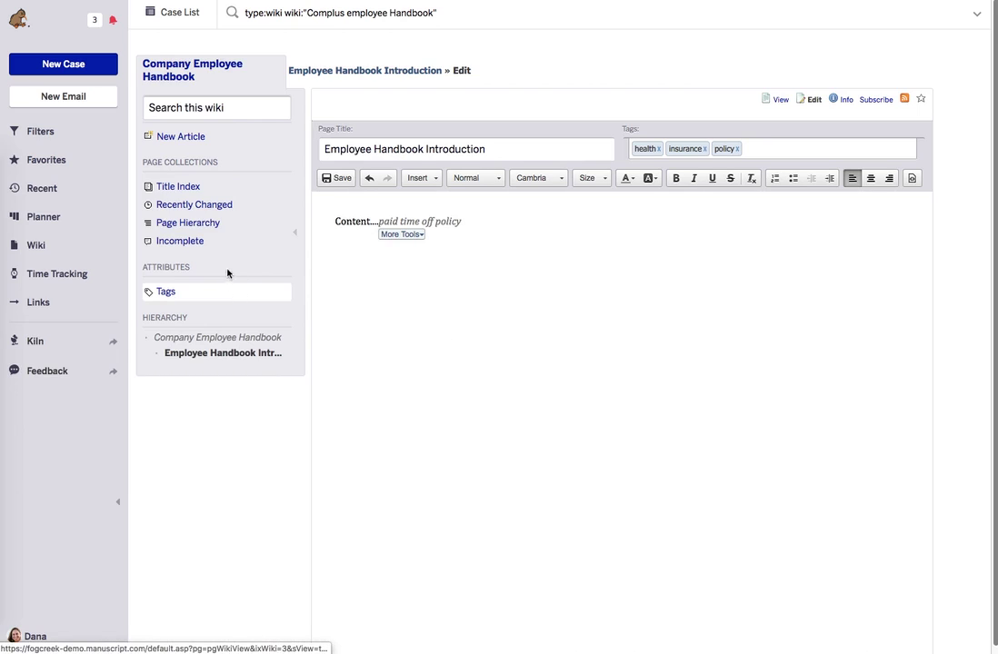
Examine the wiki template list and the HTML and CSS fields of a new template, leaving without saving it
mouse_move(65, 247)
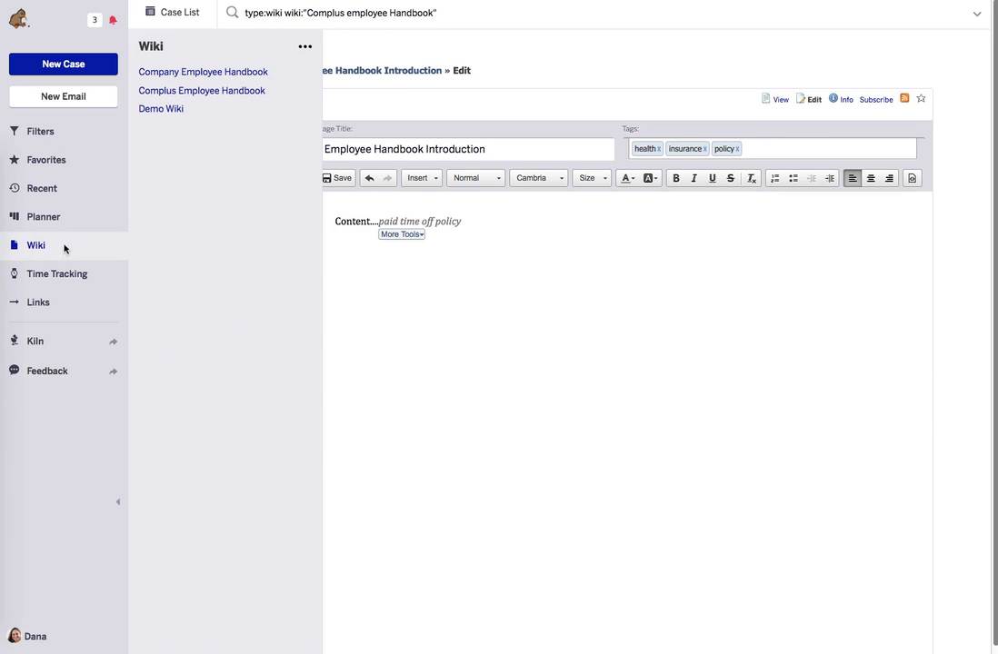
left_click(305, 49)
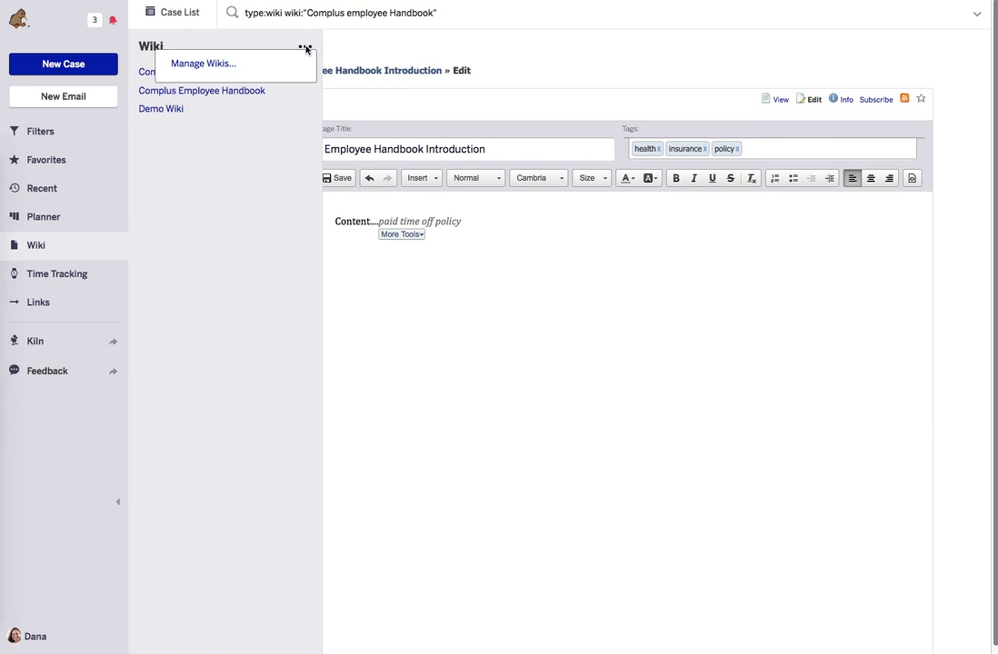
left_click(211, 62)
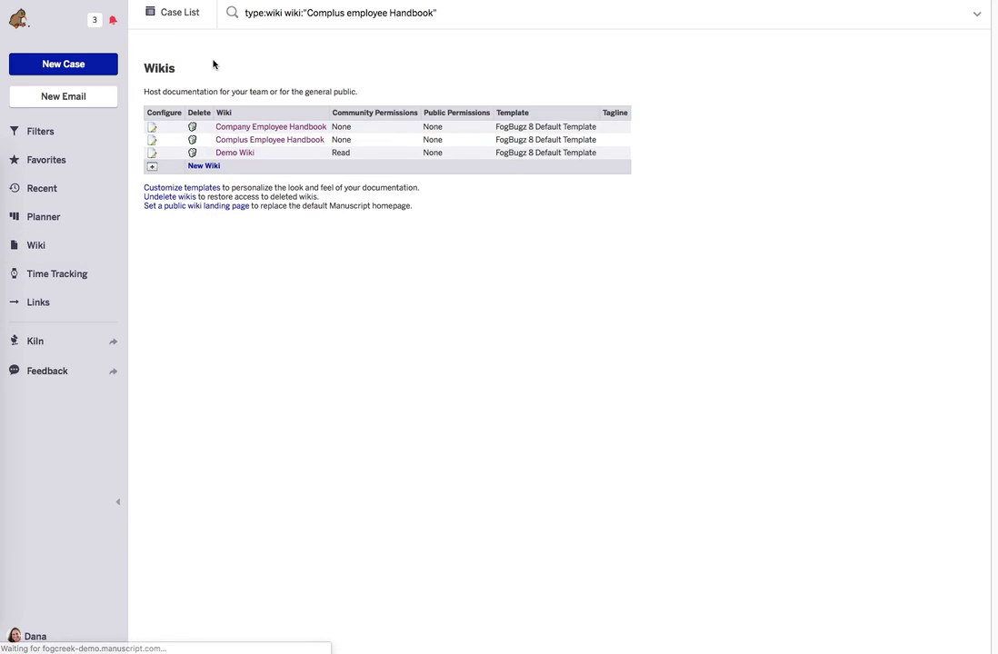
left_click(192, 189)
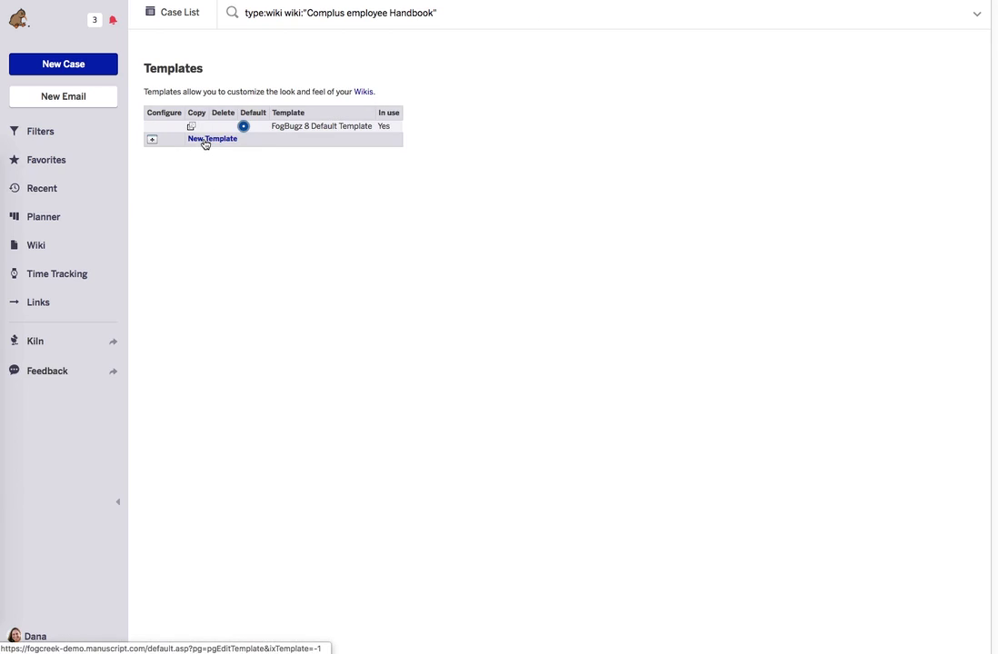
left_click(207, 139)
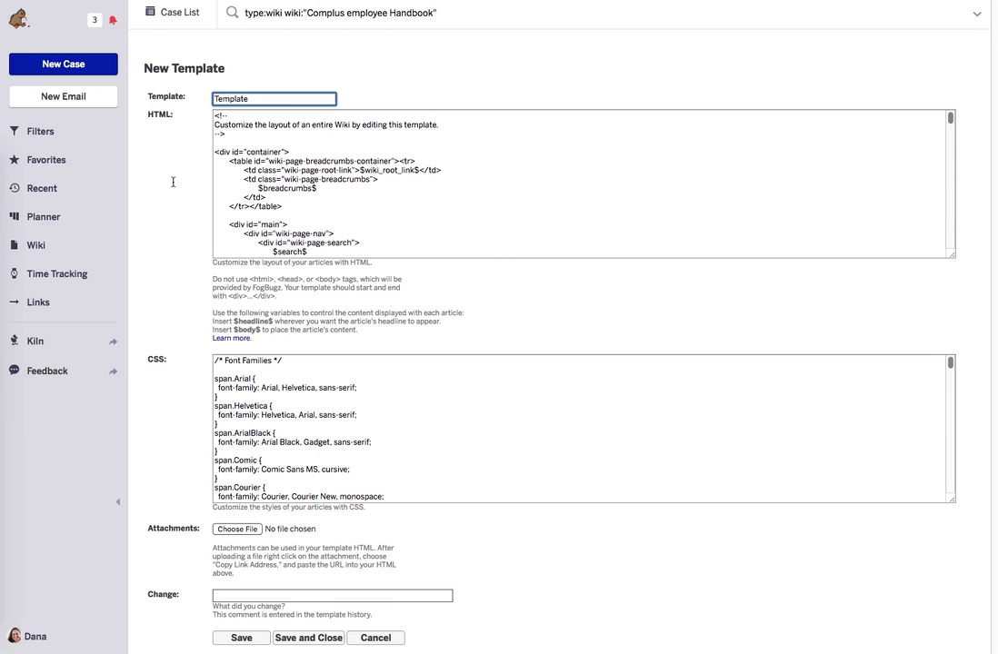
left_click(377, 638)
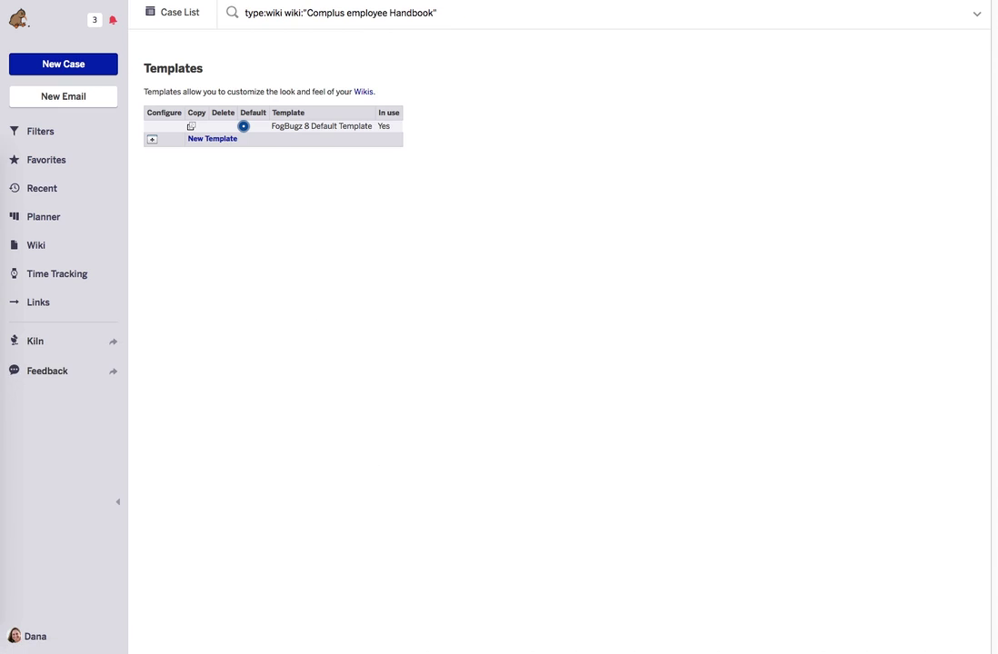
left_click(244, 126)
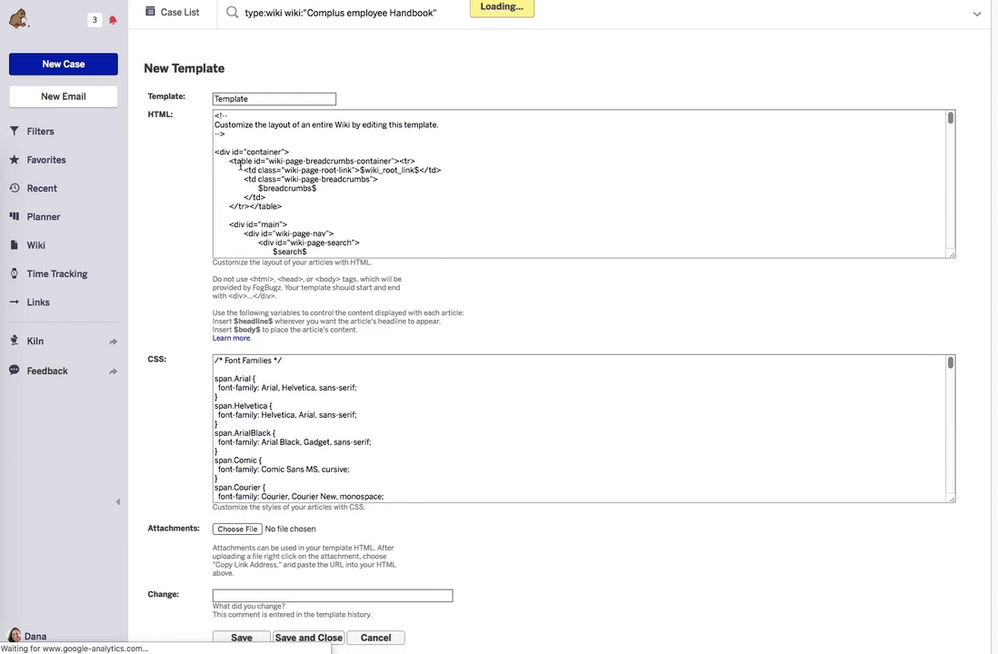
Examine the edit settings of the Company Employee Handbook wiki, including its template choice, and leave without changing anything
mouse_move(60, 244)
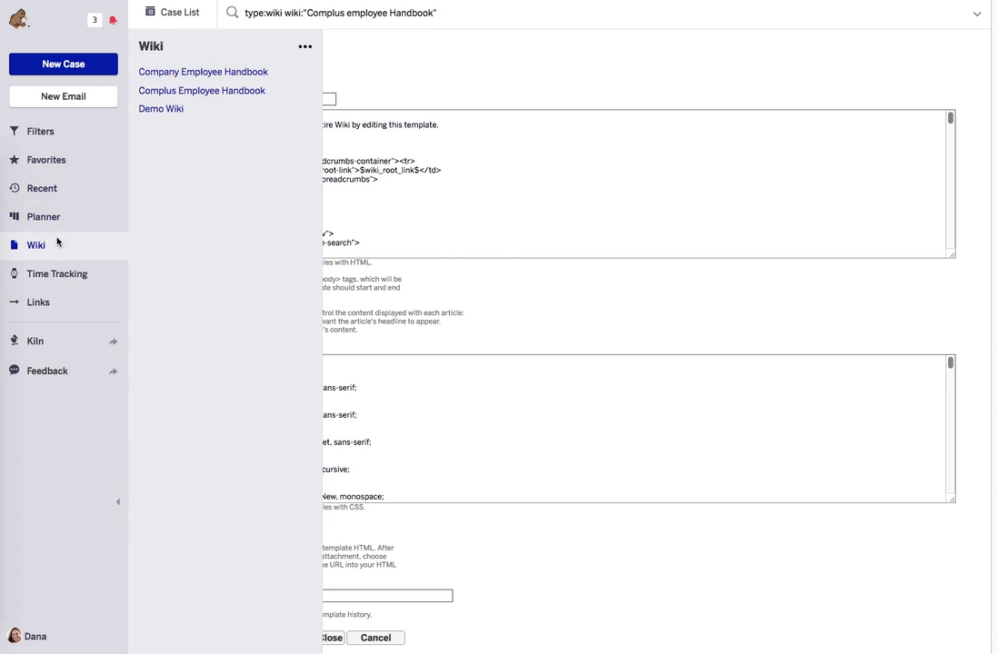
left_click(306, 45)
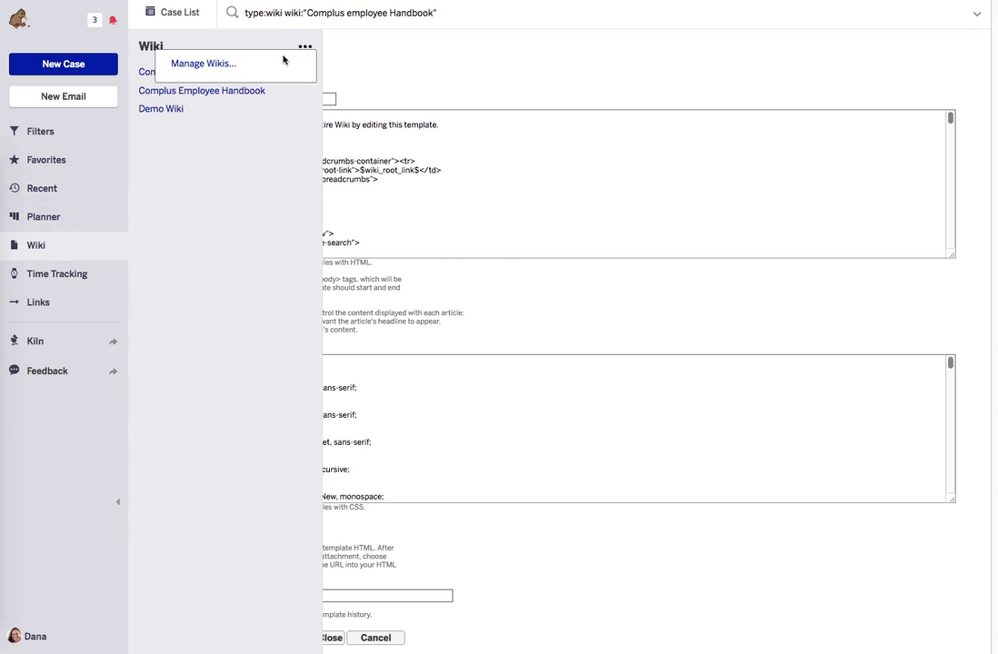
left_click(214, 64)
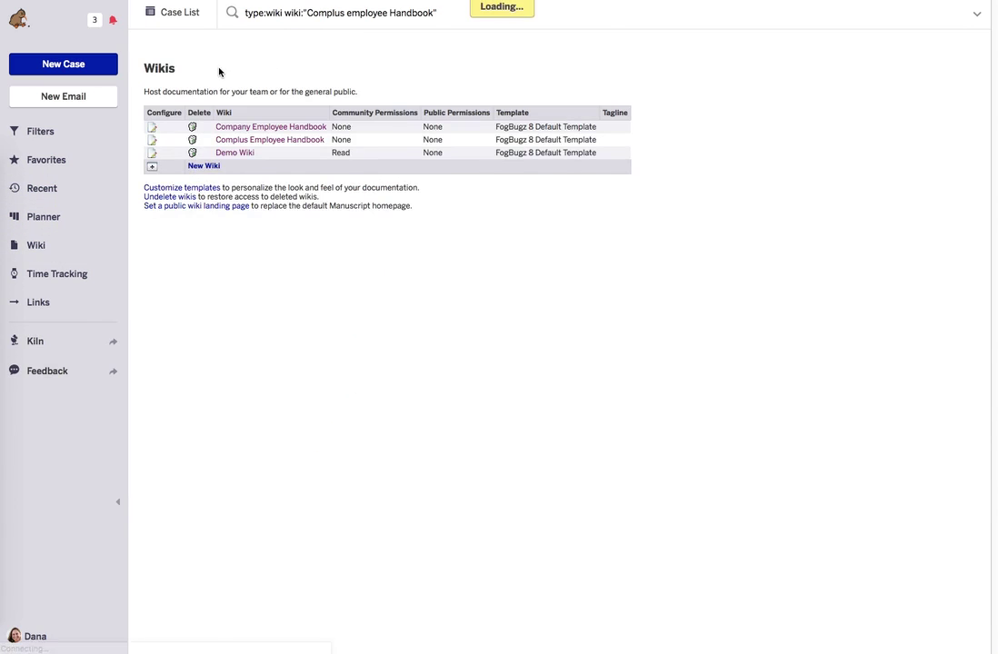
left_click(152, 131)
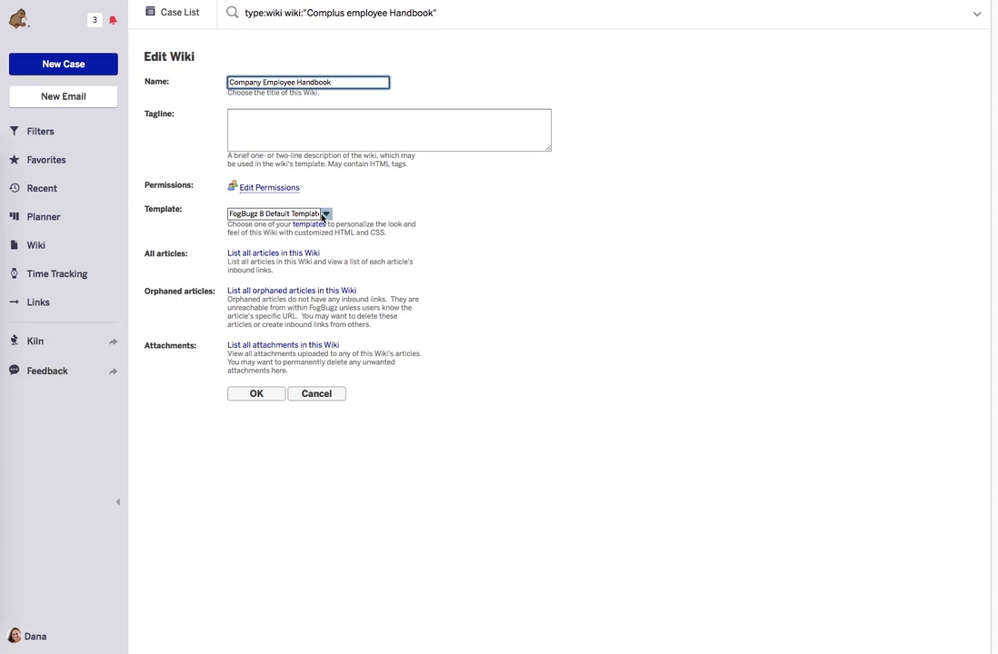
left_click(309, 394)
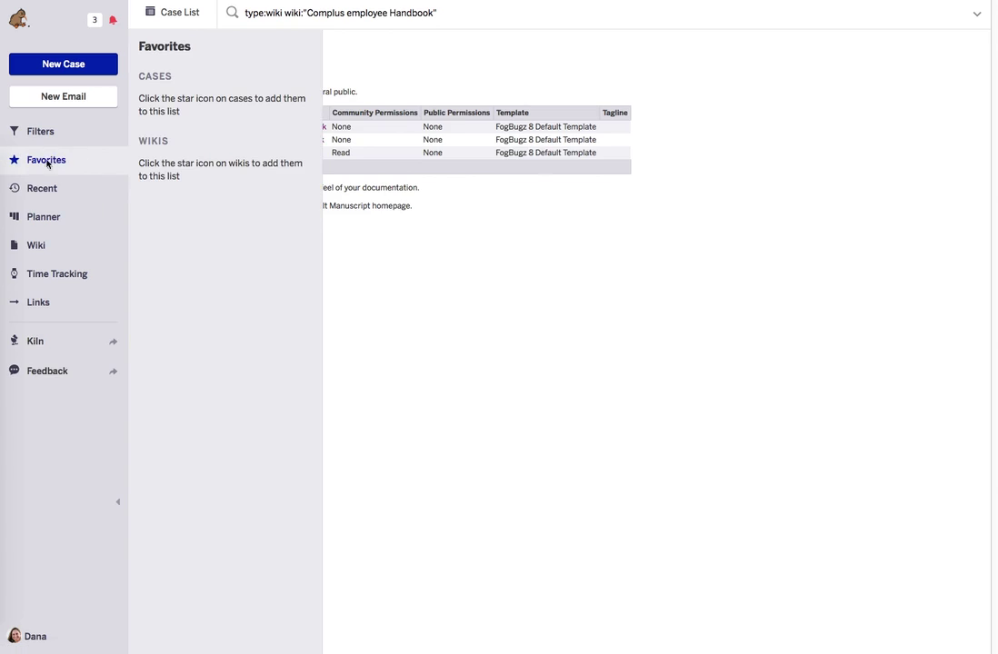
Open the Company Employee Handbook wiki and run a global search for "type:wiki insurance" in place of the existing query
mouse_move(34, 245)
left_click(147, 70)
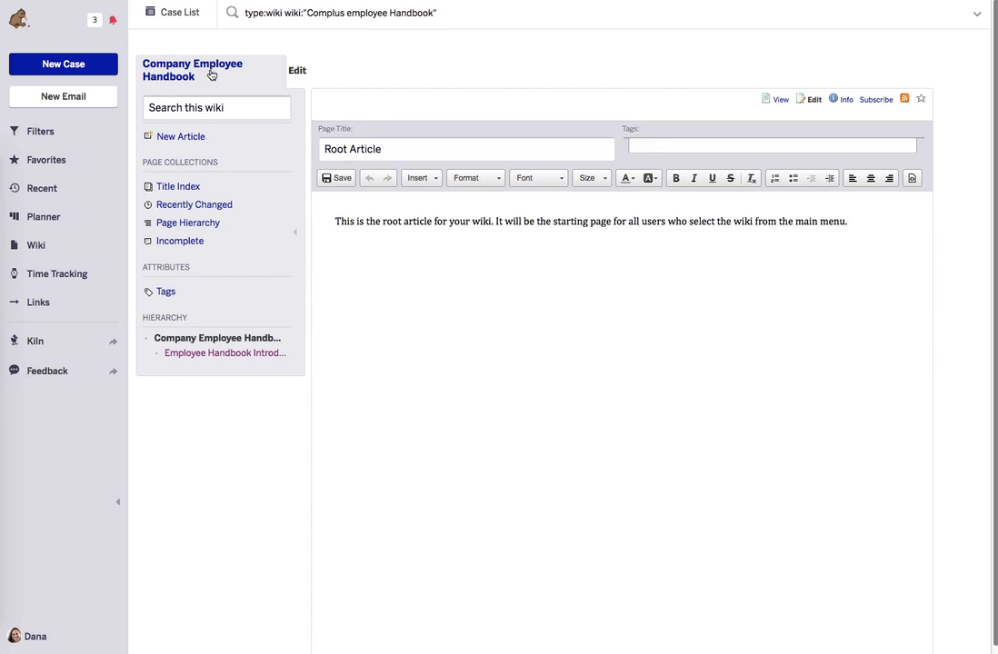
left_click(264, 13)
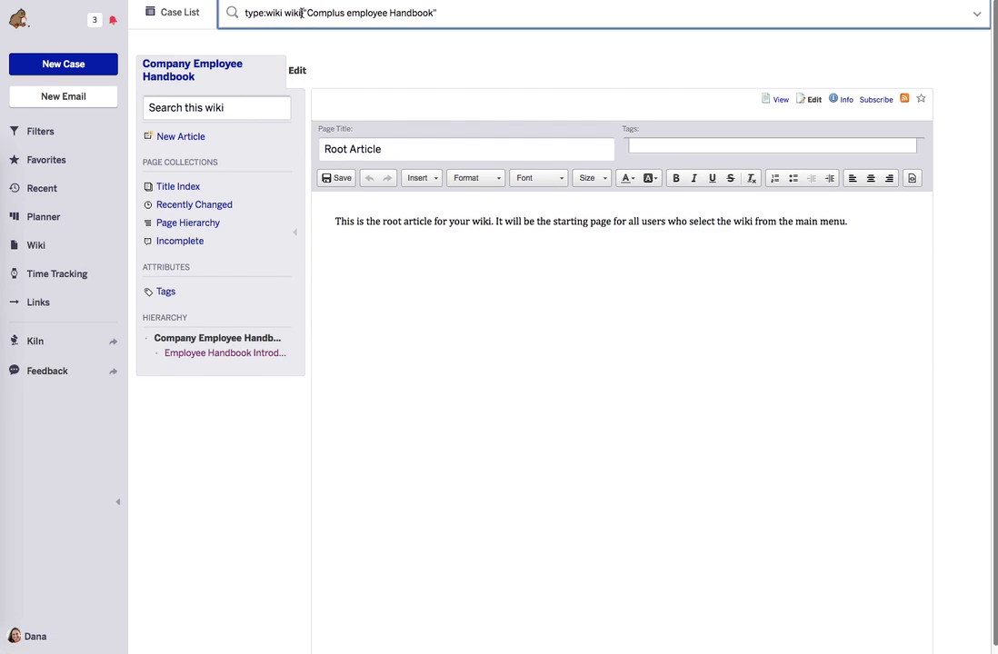
left_click_drag(441, 3, 243, 15)
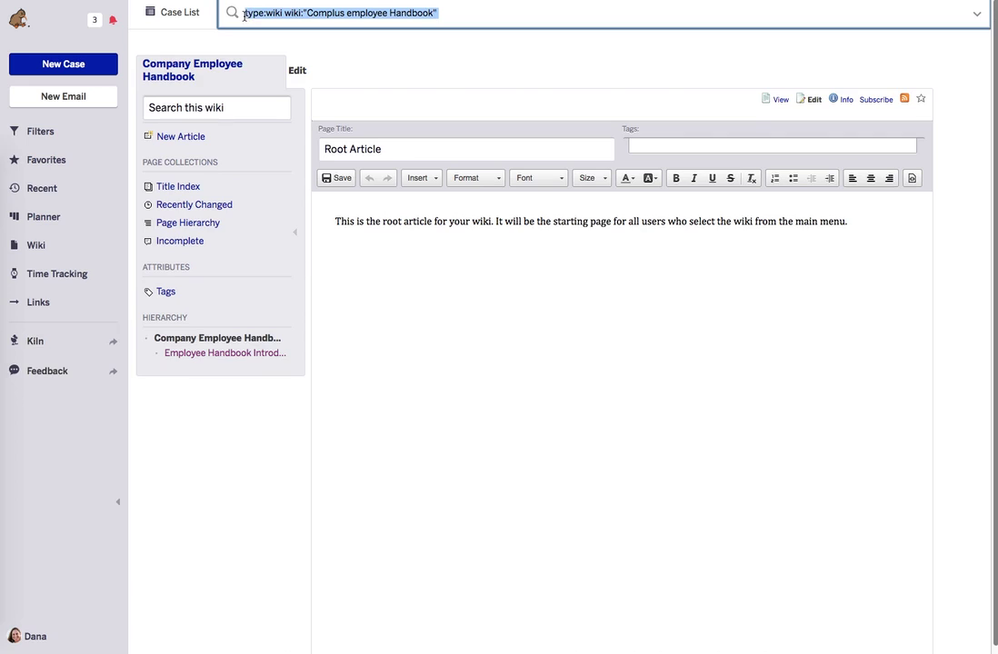
key("BackSpace")
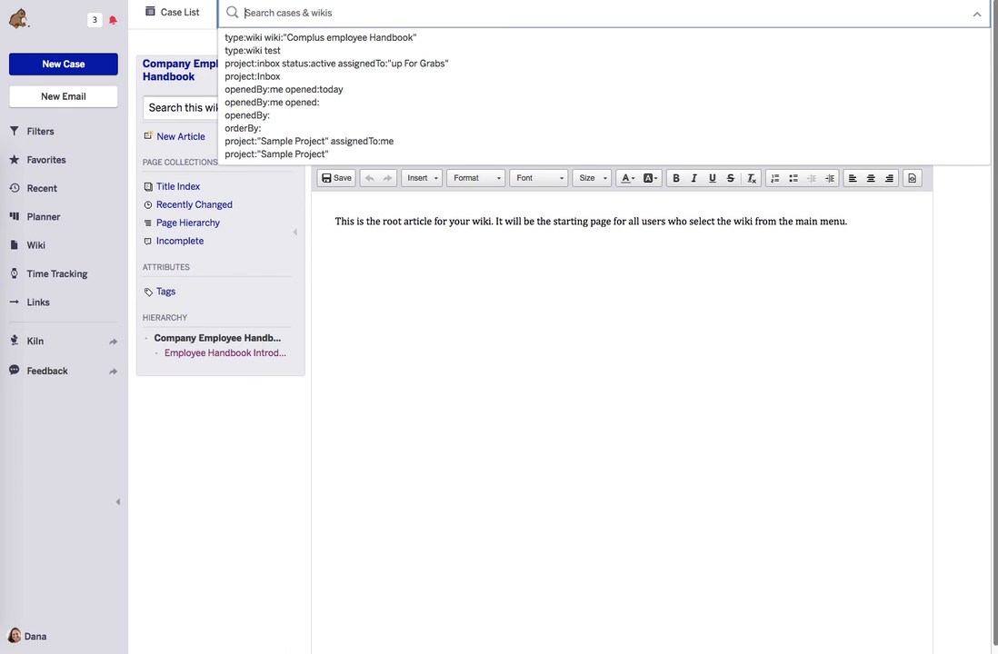
type("type")
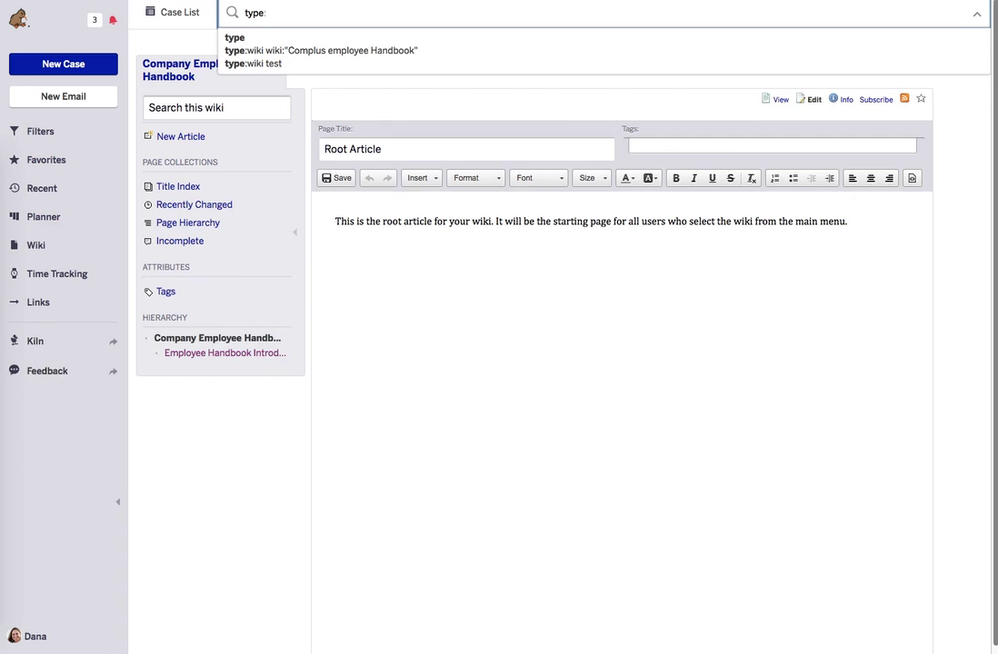
type(":wiki")
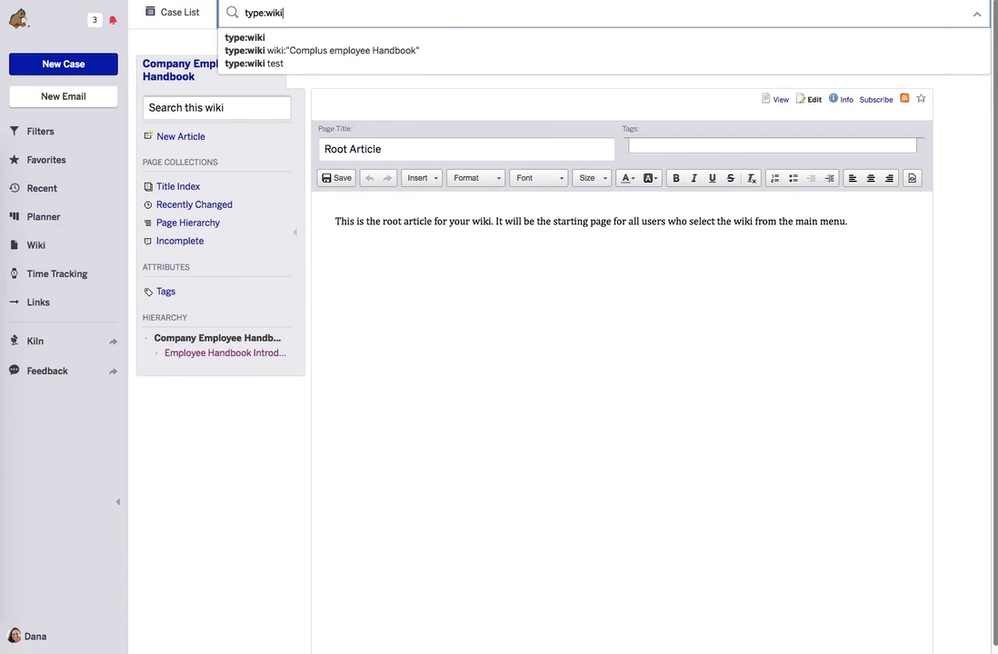
type(" insurance")
key("Return")
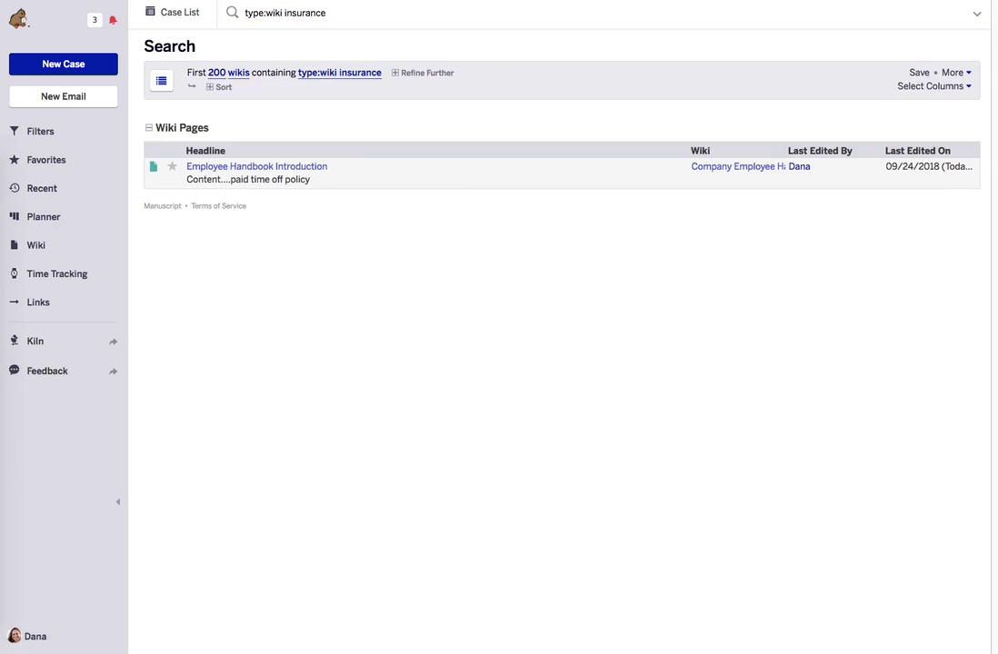